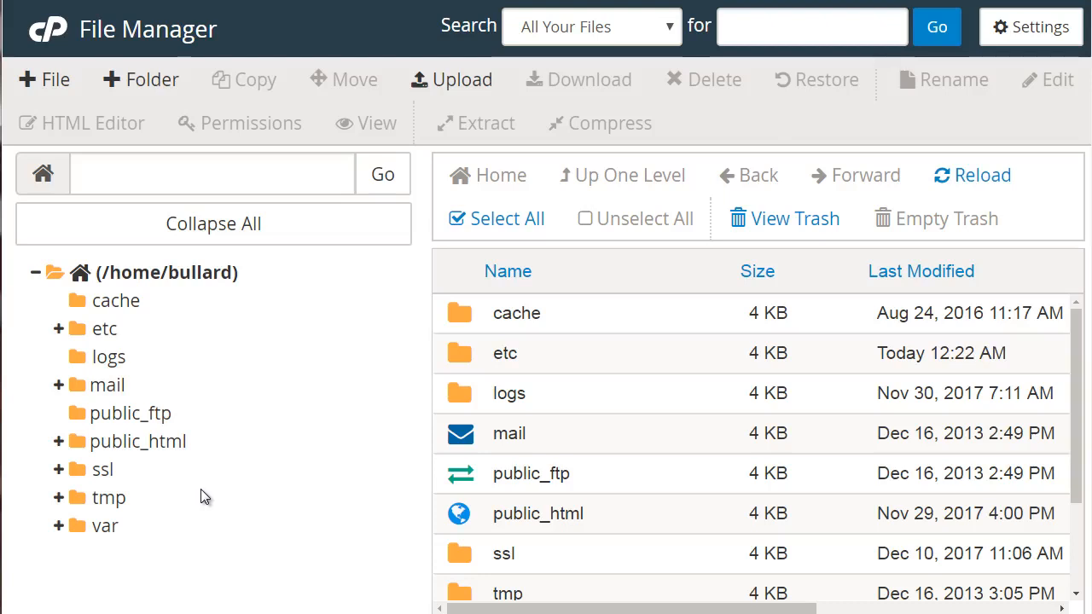
Open public_html and scroll its listing of WordPress folders, index.php and license.txt.
click(157, 448)
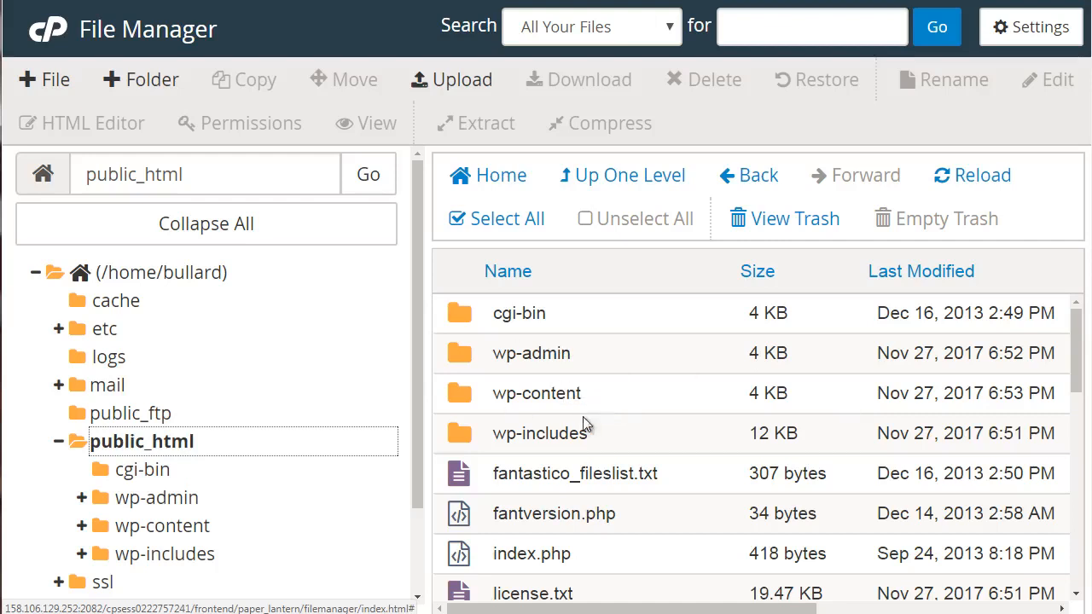
mouse_move(1078, 366)
mouse_down()
mouse_move(1077, 397)
mouse_move(1077, 376)
mouse_up()
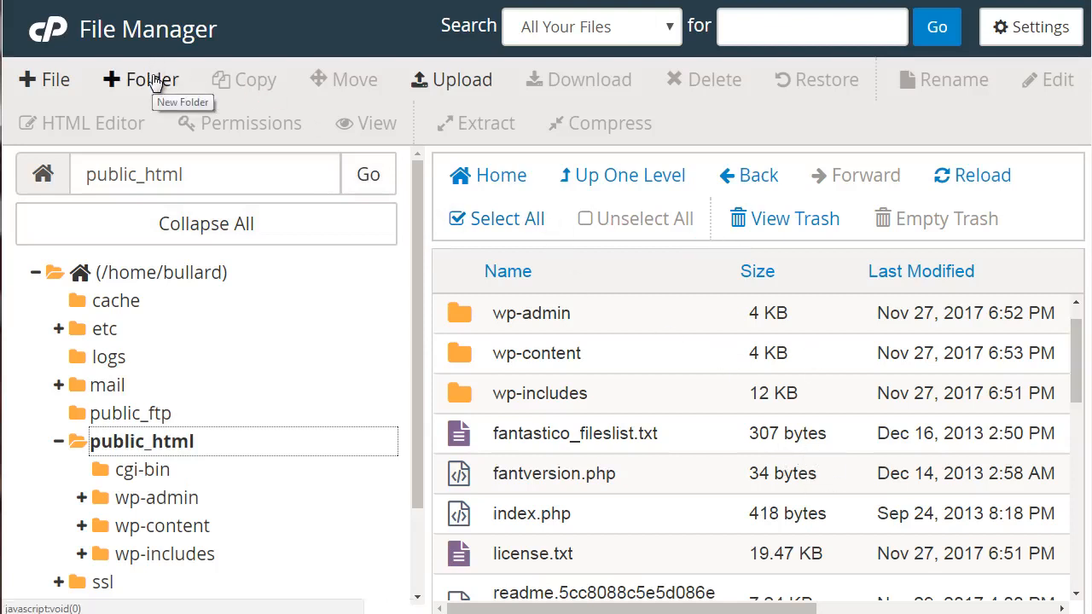
Create a folder named 'newfolder' in public_html and open it to see it is empty.
click(128, 79)
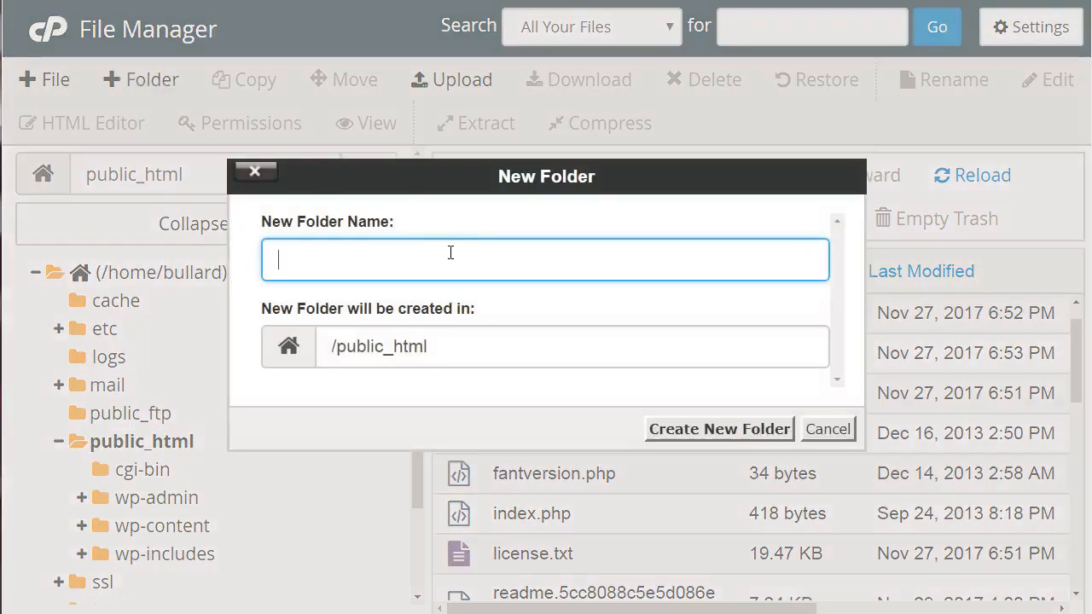
text(newfolder)
click(732, 431)
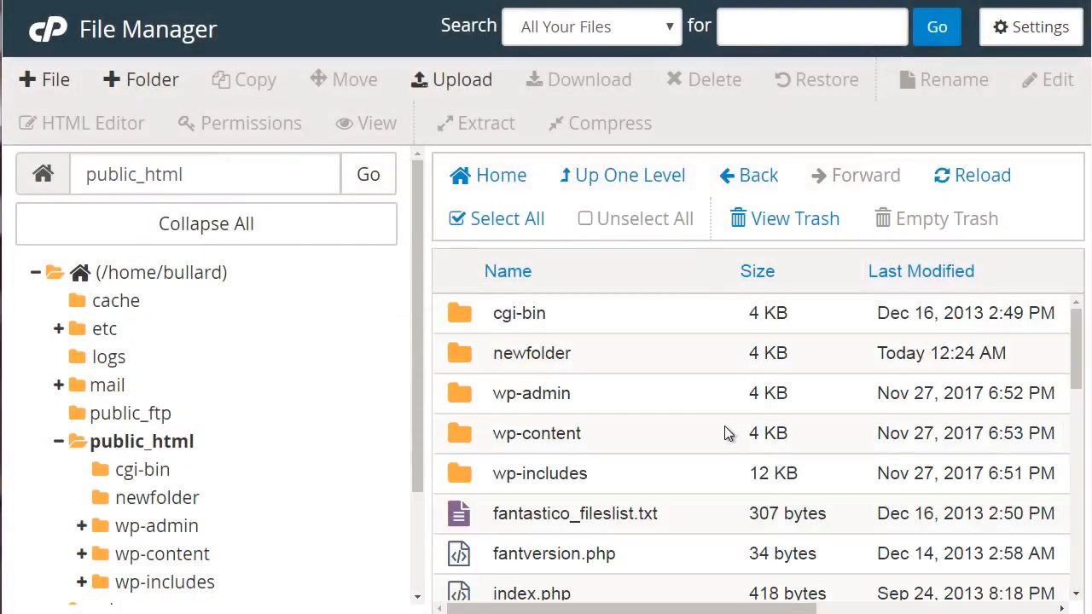
click(687, 365)
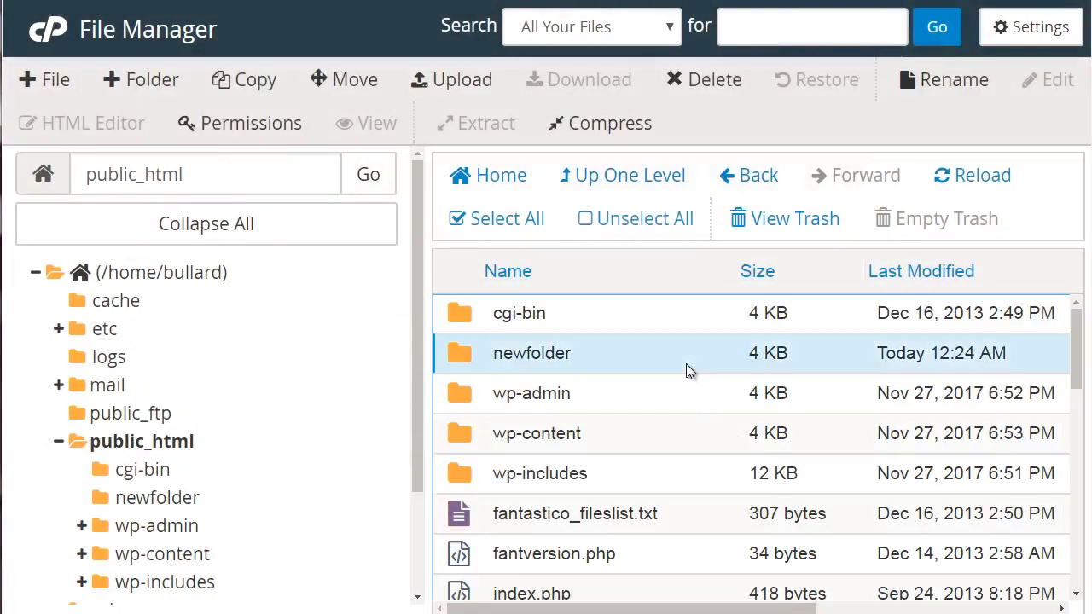
click(687, 365)
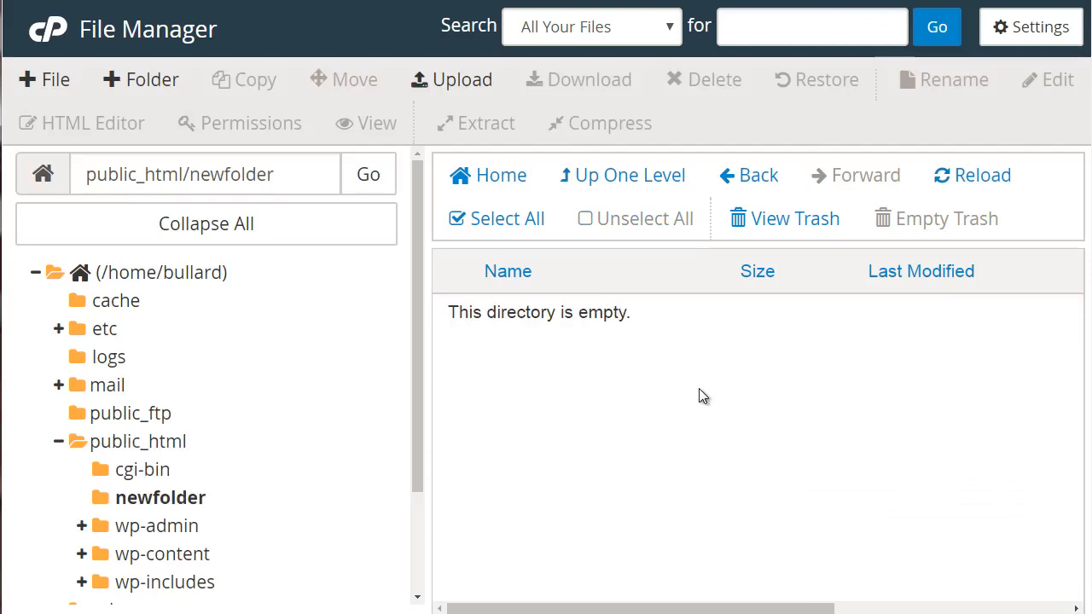
Upload check.png from the computer into newfolder, then return to the newfolder listing.
click(441, 86)
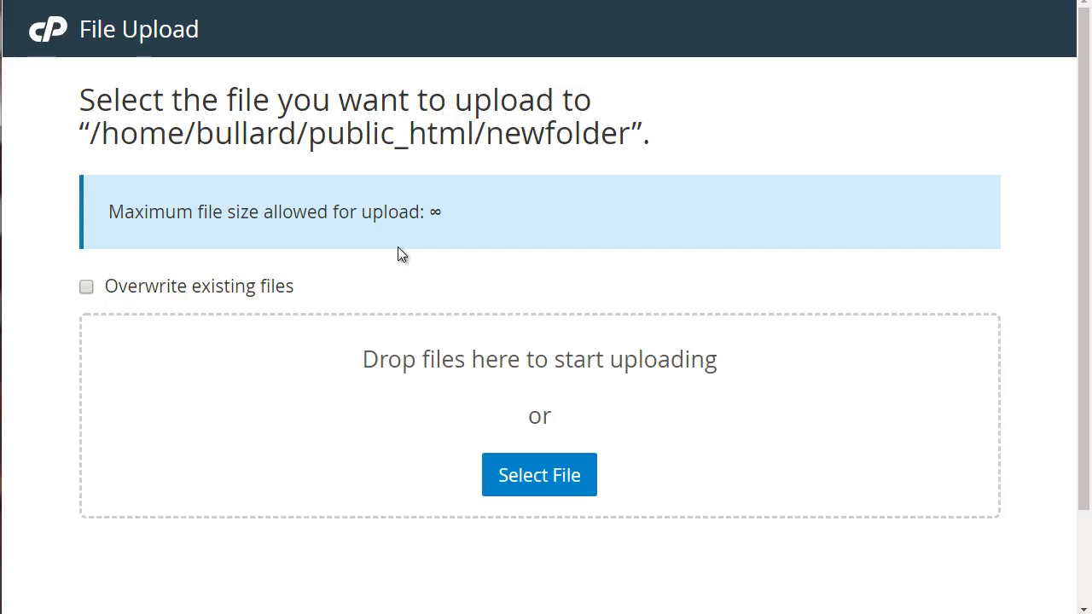
click(539, 488)
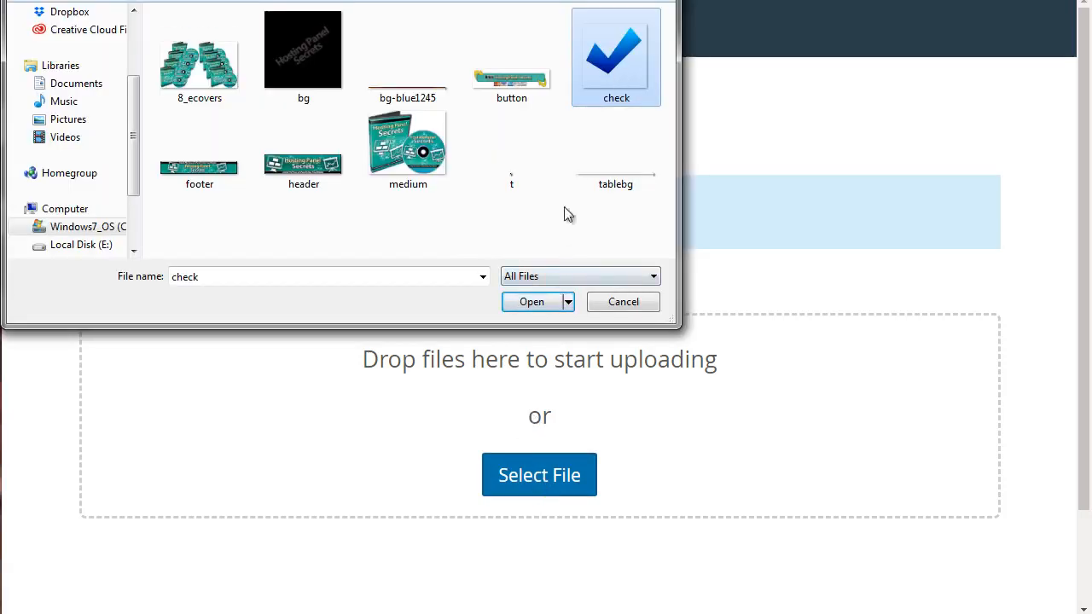
click(531, 304)
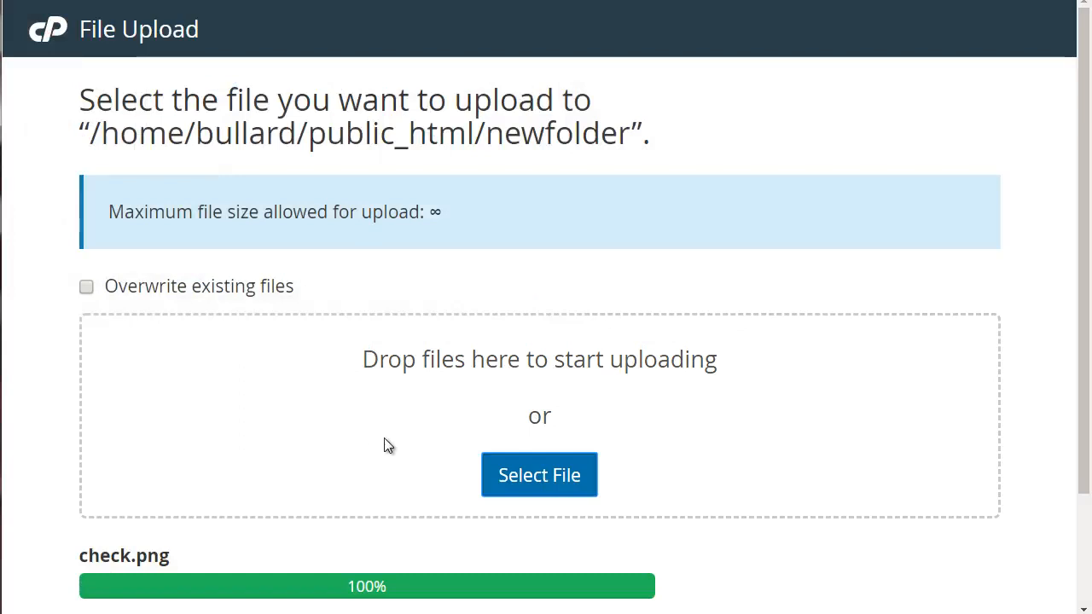
drag(1083, 225, 1083, 346)
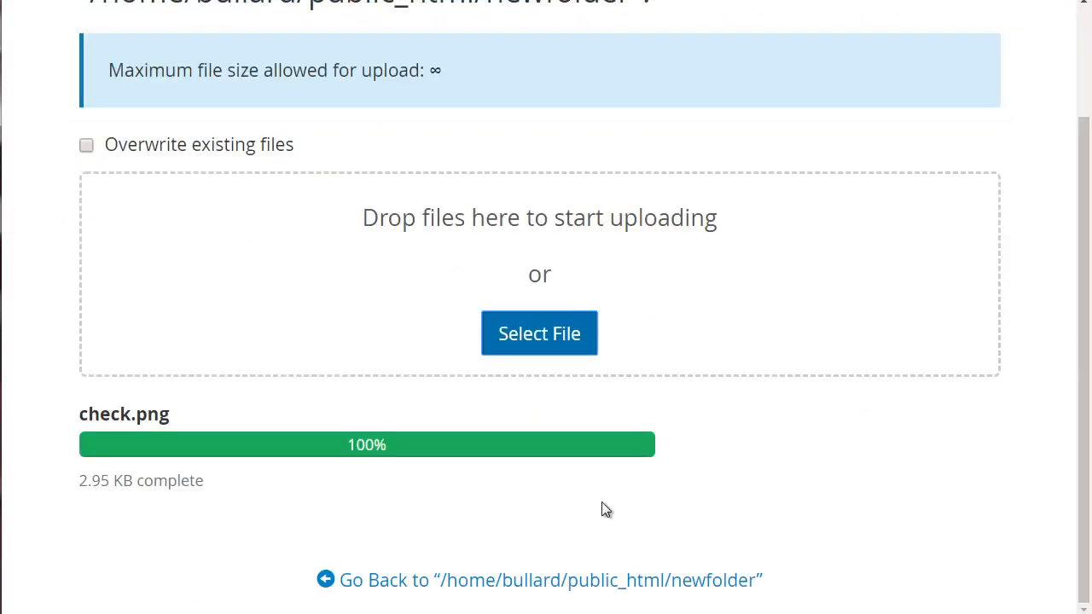
click(438, 585)
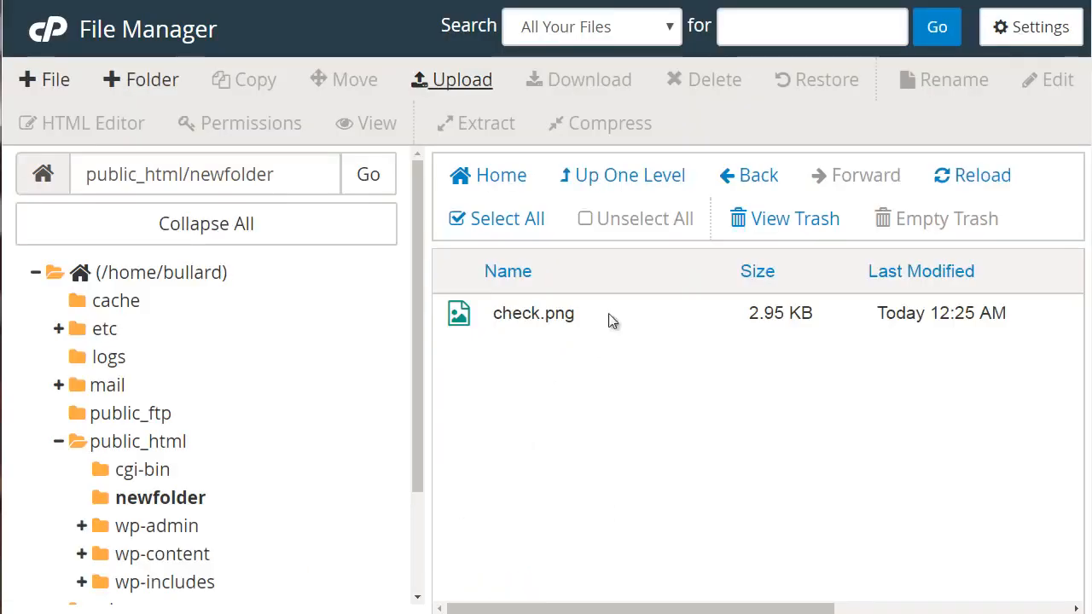
Download the uploaded check.png from newfolder to the computer.
click(551, 318)
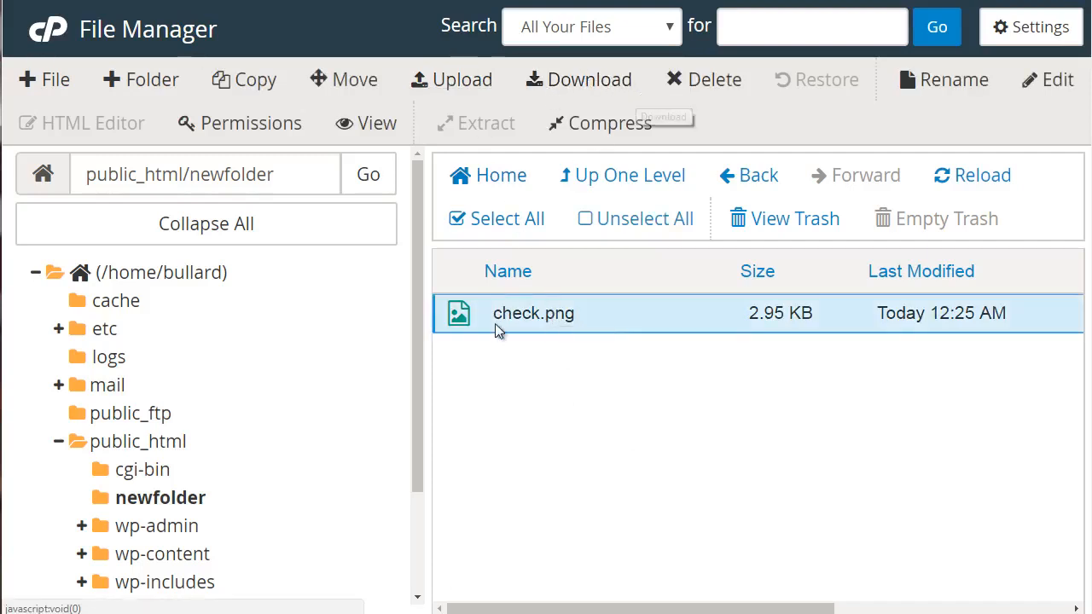
click(580, 85)
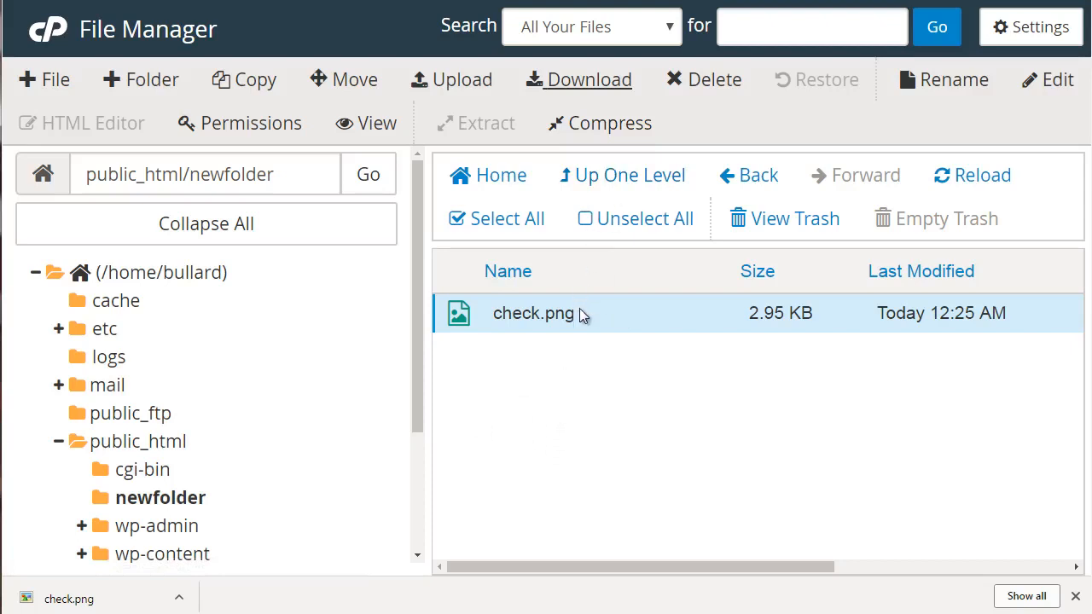
Compress check.png into a zip archive, check.png.zip, and download it.
click(603, 126)
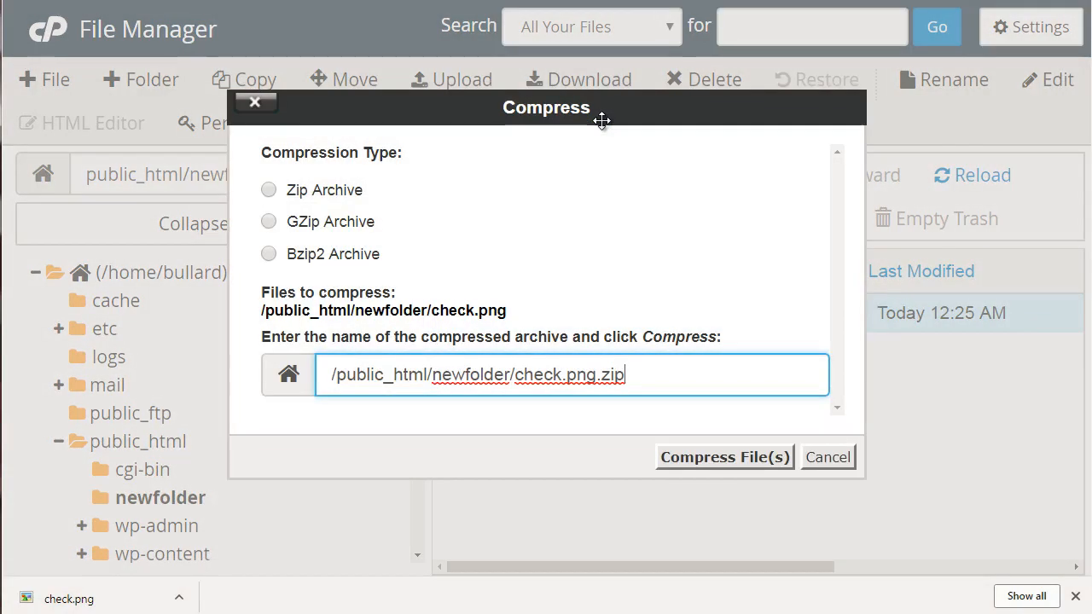
click(321, 190)
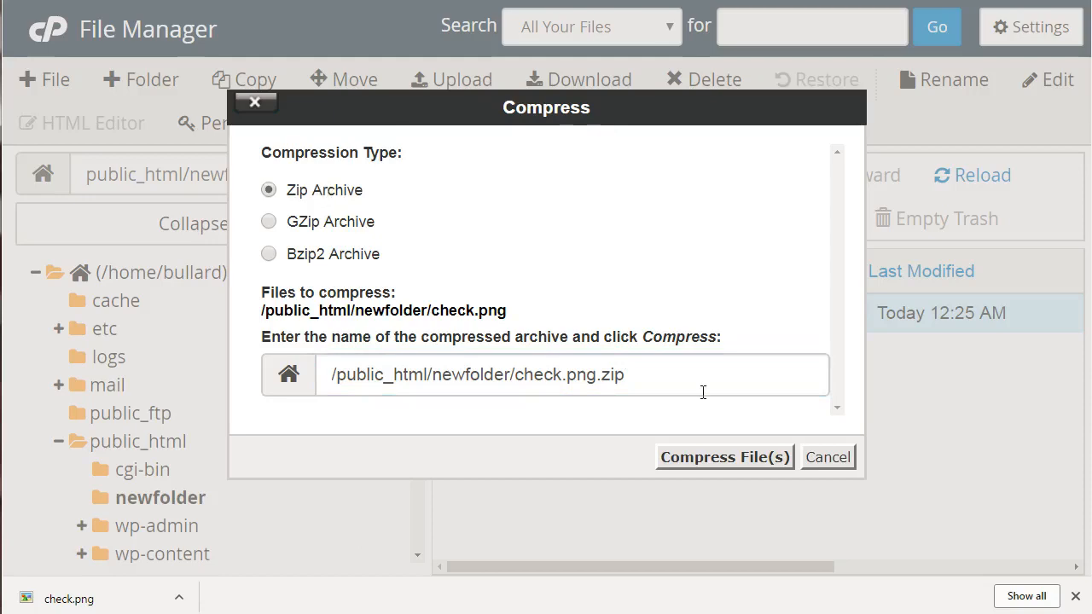
click(716, 445)
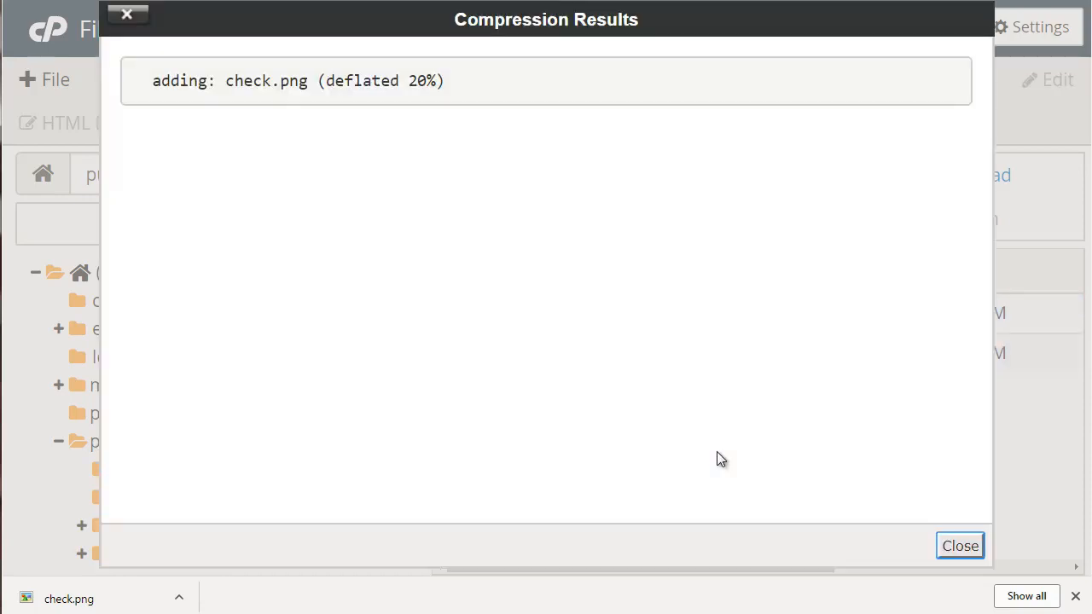
click(964, 546)
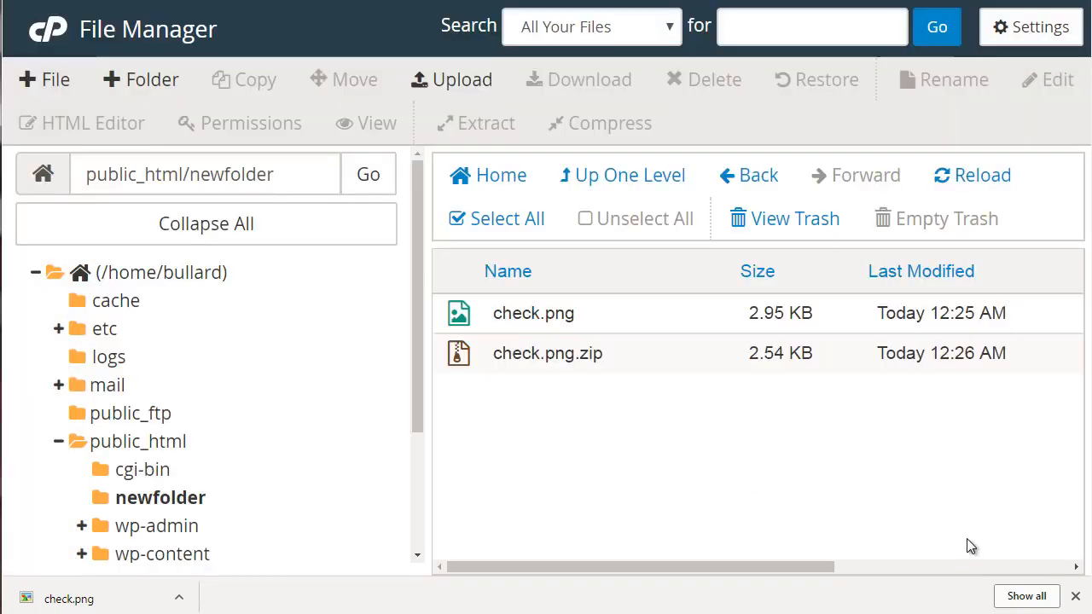
click(605, 353)
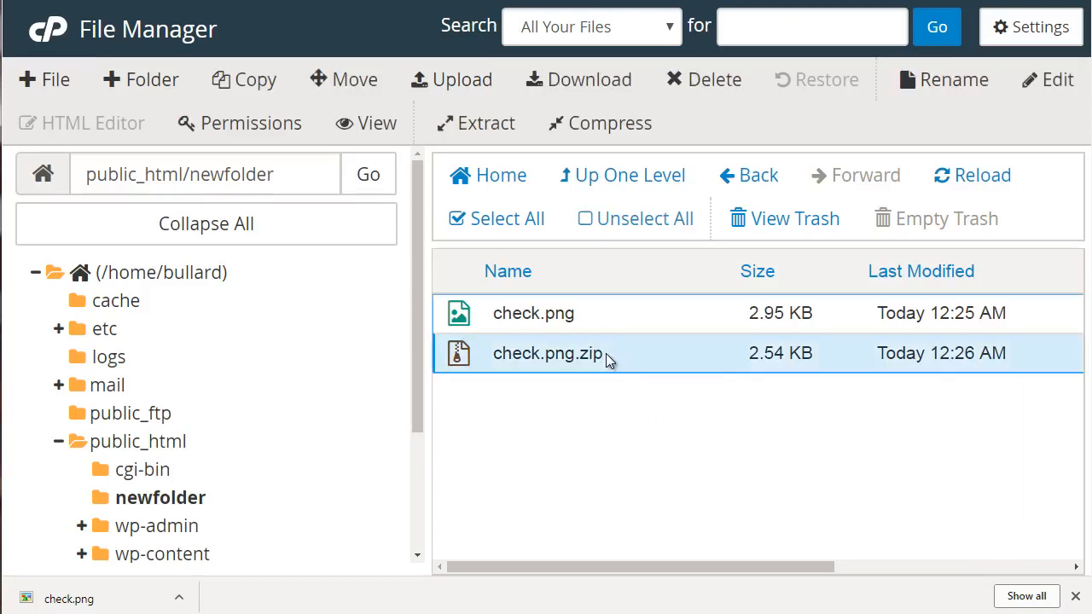
click(563, 78)
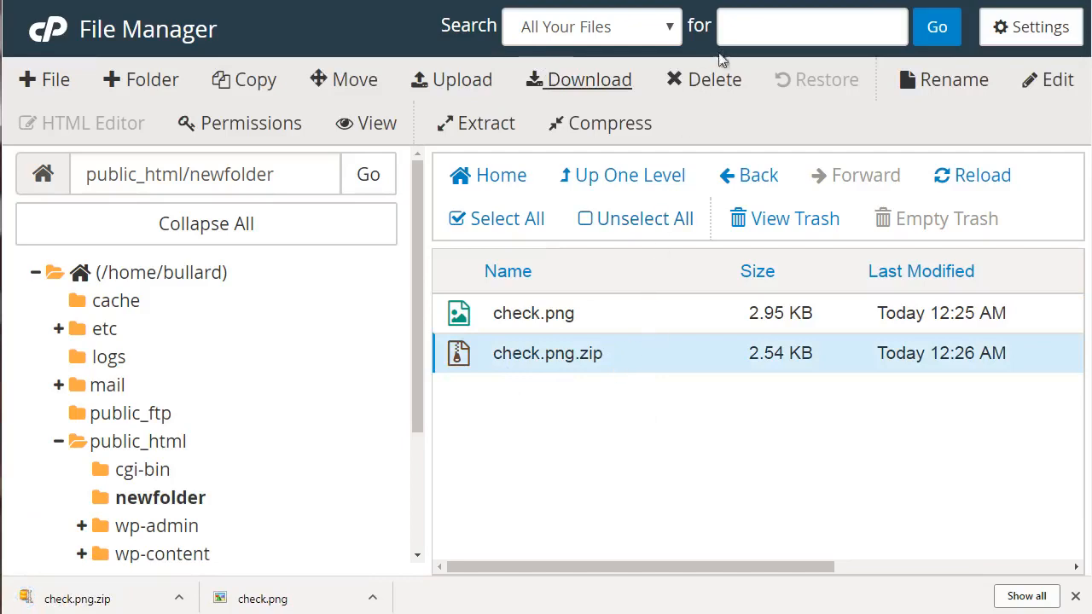
Permanently delete check.png.zip, skipping the trash, so newfolder holds only check.png.
click(704, 80)
click(590, 302)
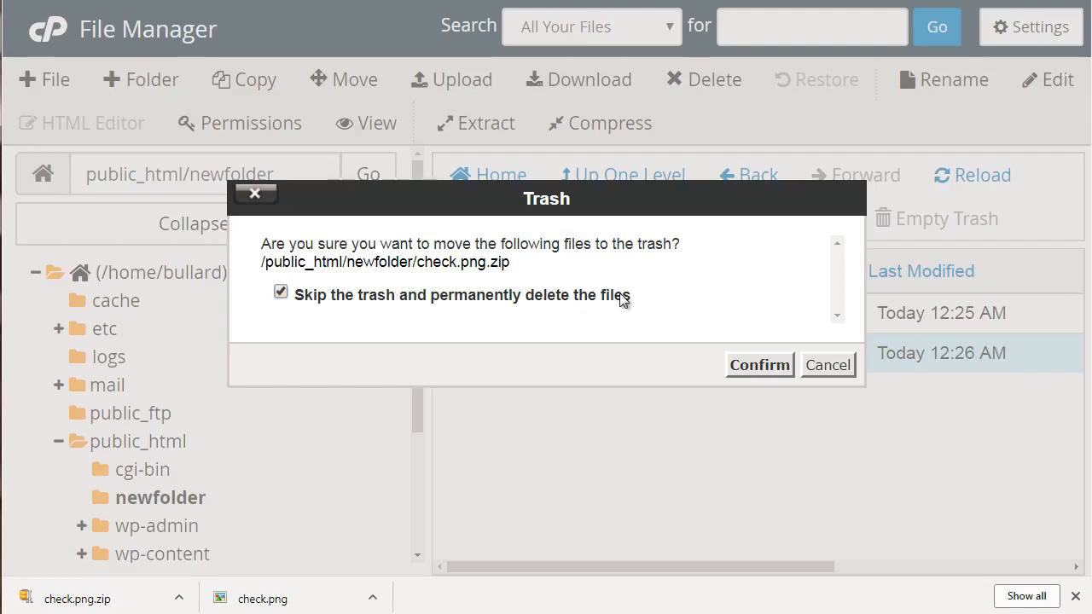
click(622, 299)
click(761, 373)
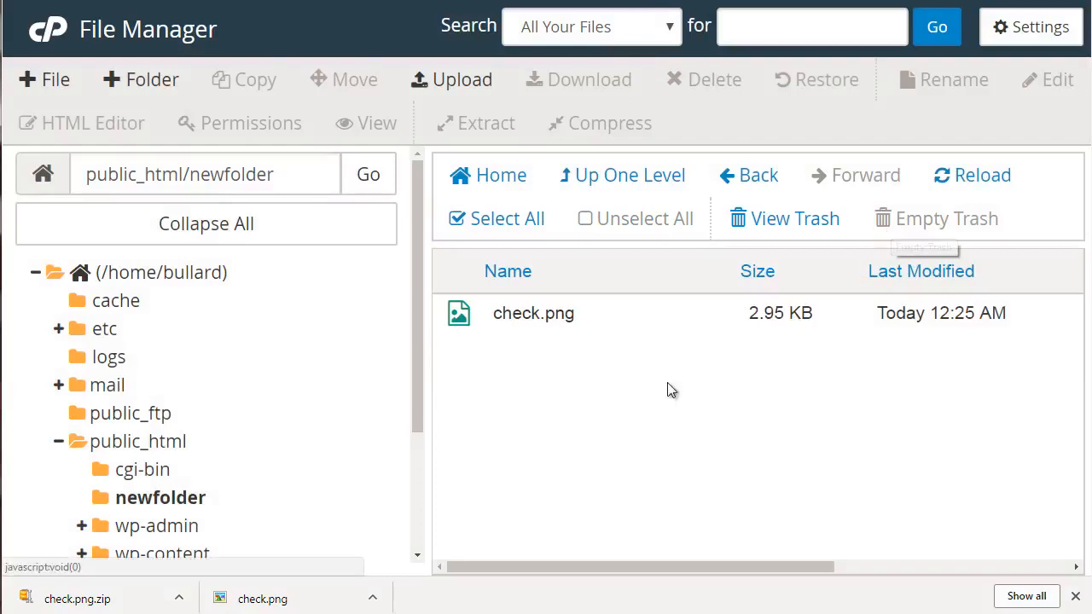
drag(416, 347, 417, 419)
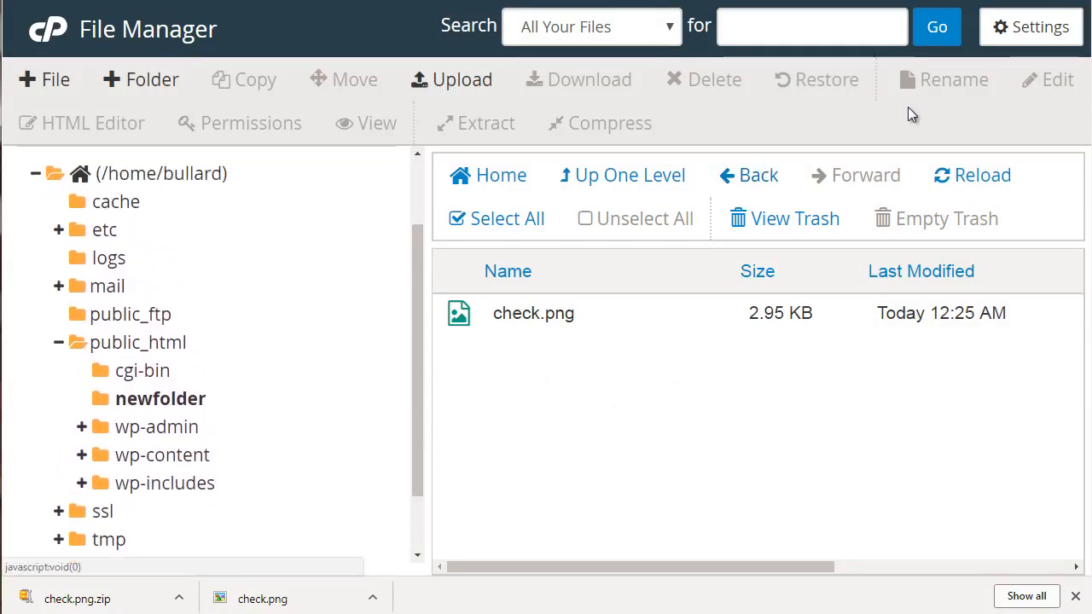
click(638, 315)
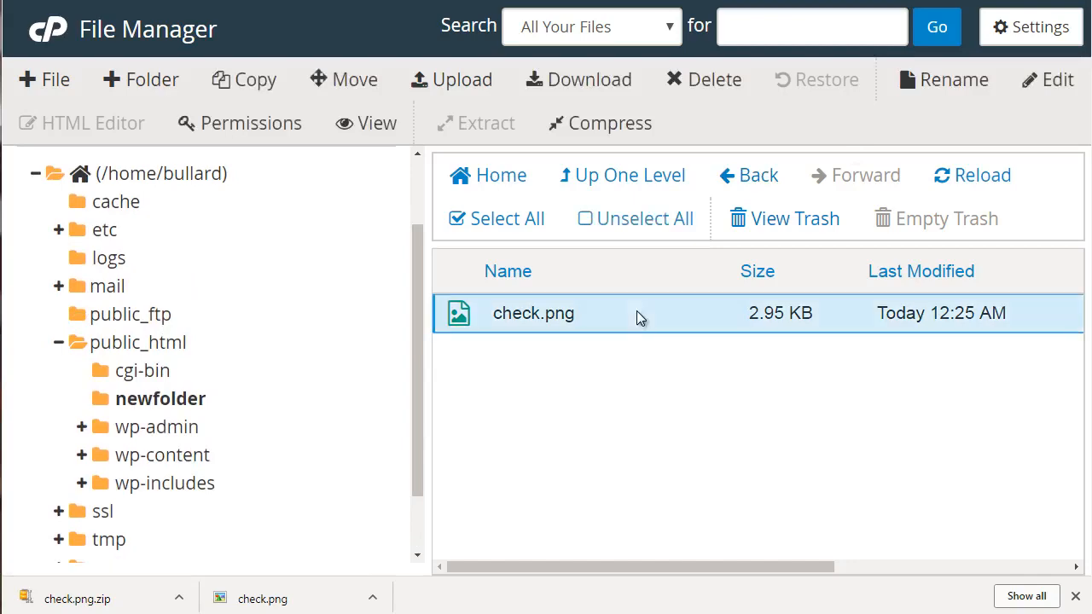
click(960, 77)
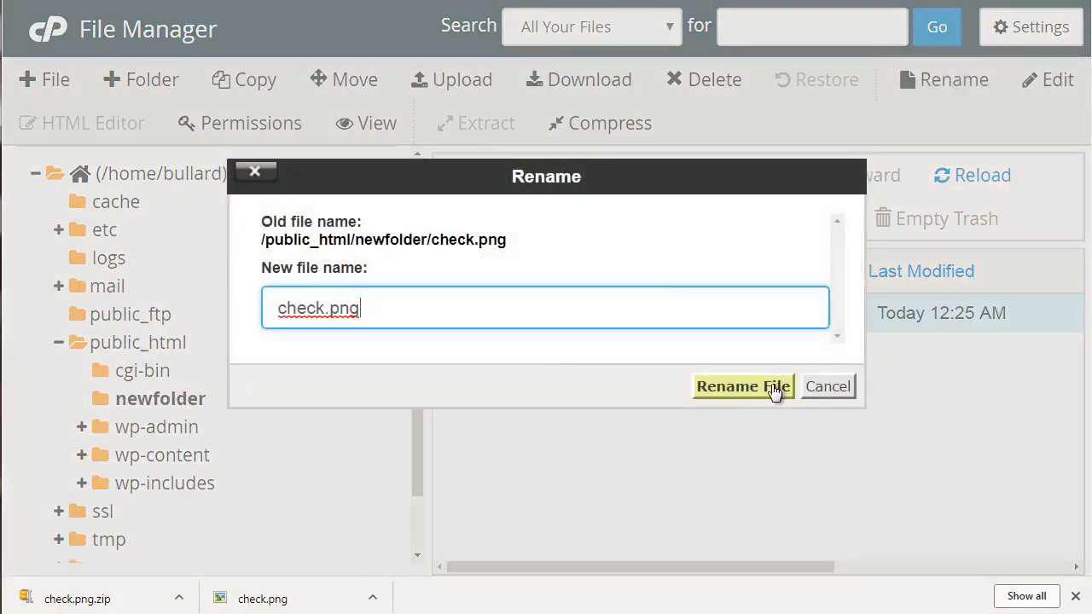
click(820, 389)
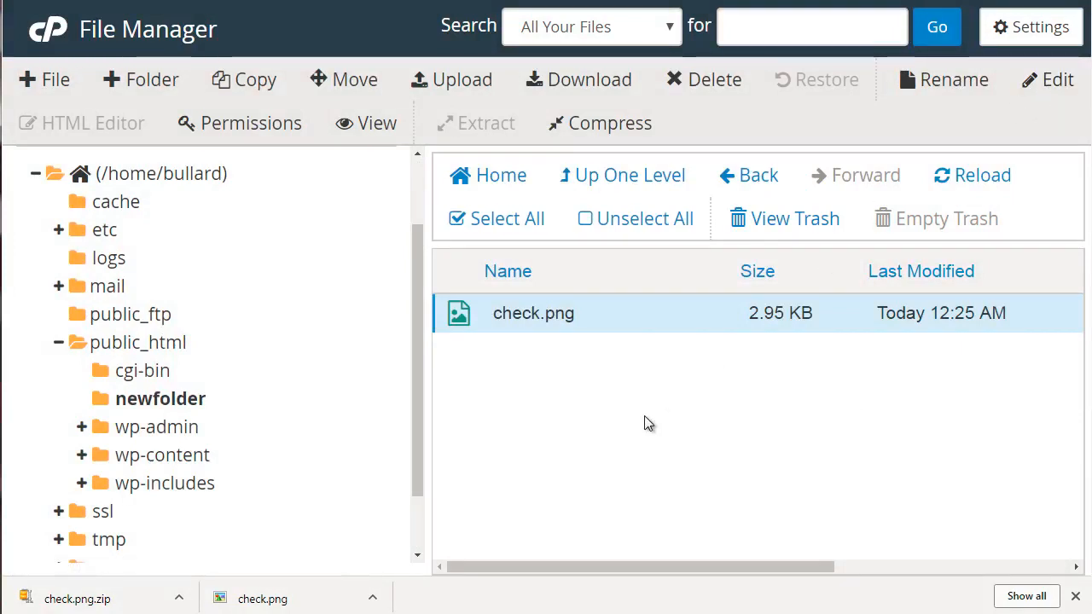
click(1049, 81)
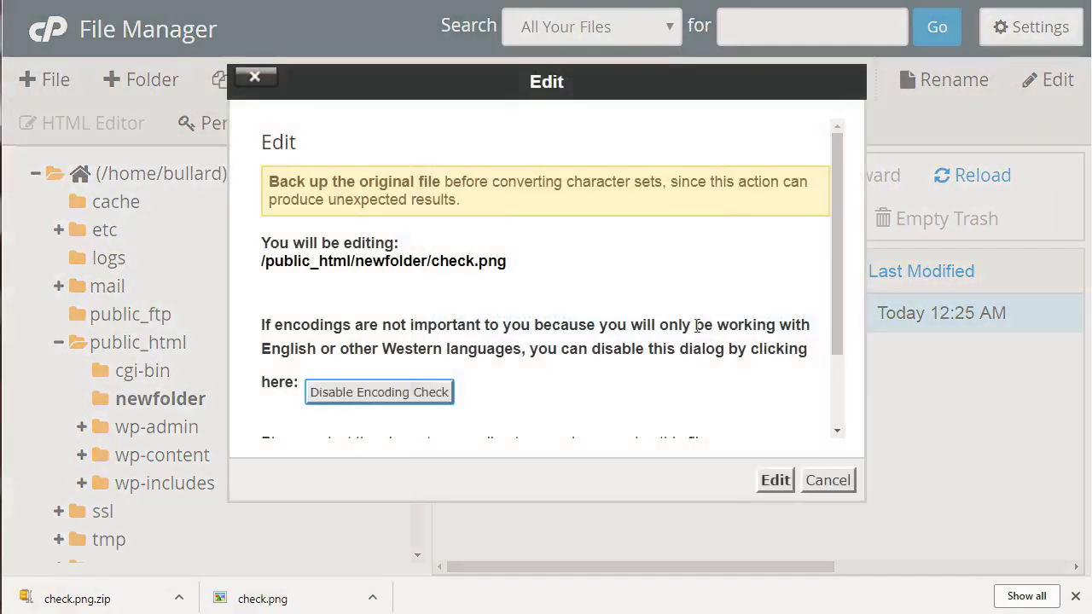
click(822, 482)
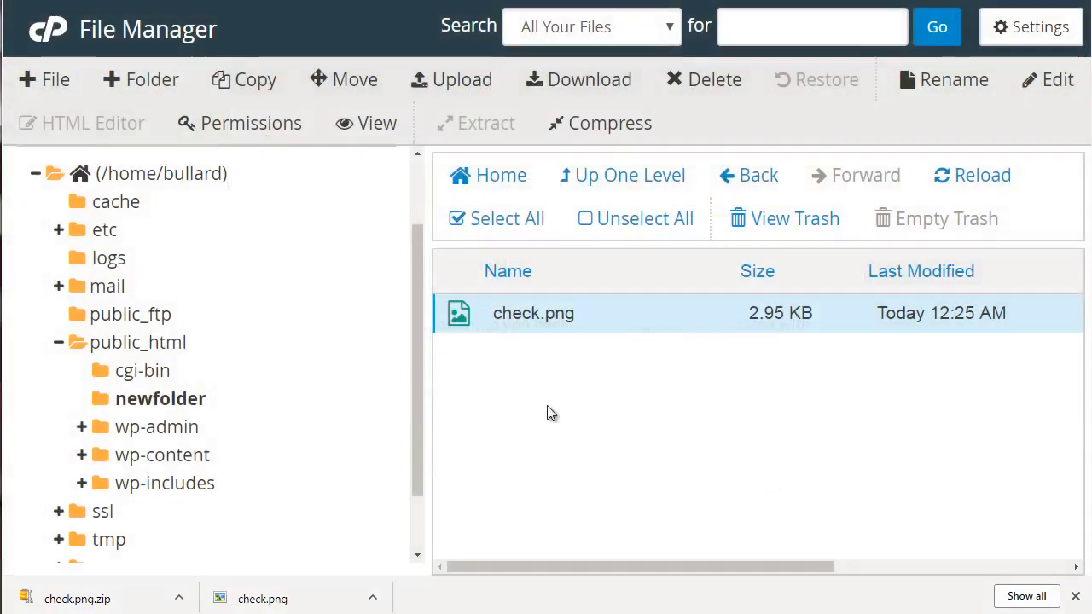
Create a new empty file named file.txt in newfolder.
click(53, 79)
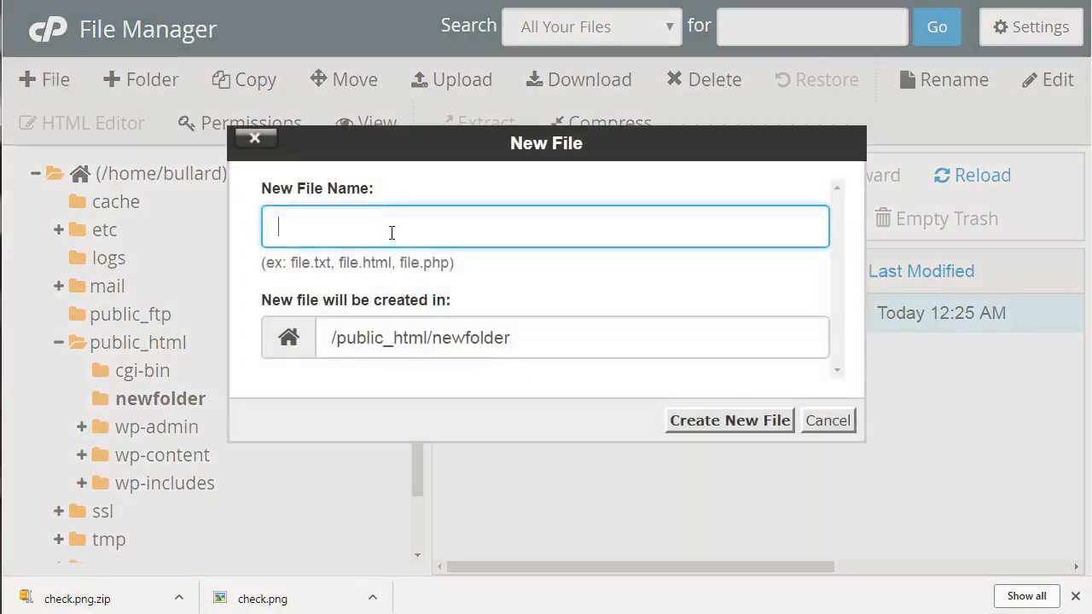
text(file.txt)
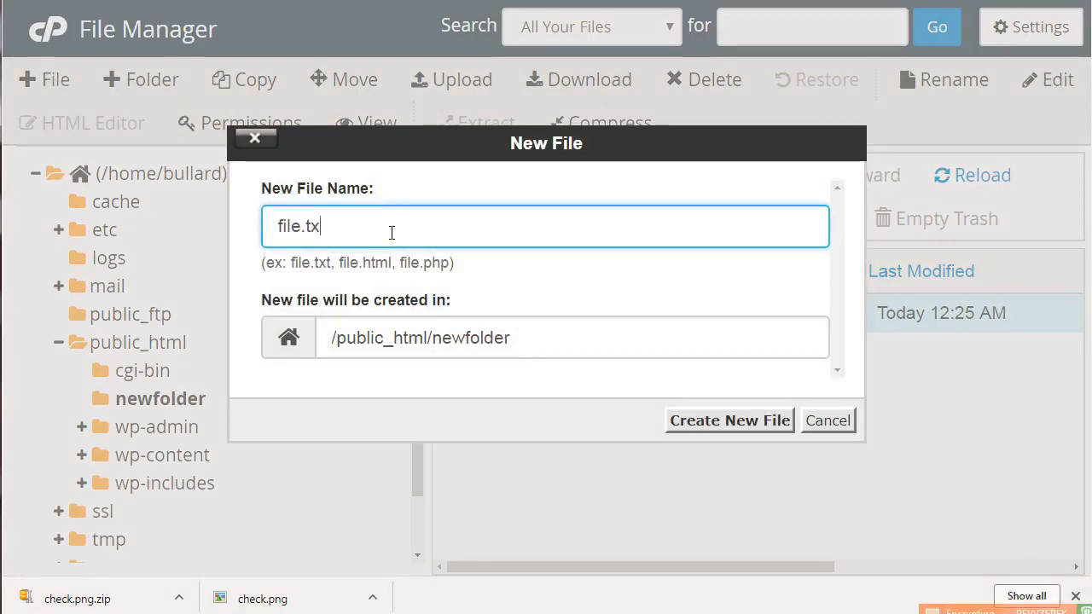
click(730, 421)
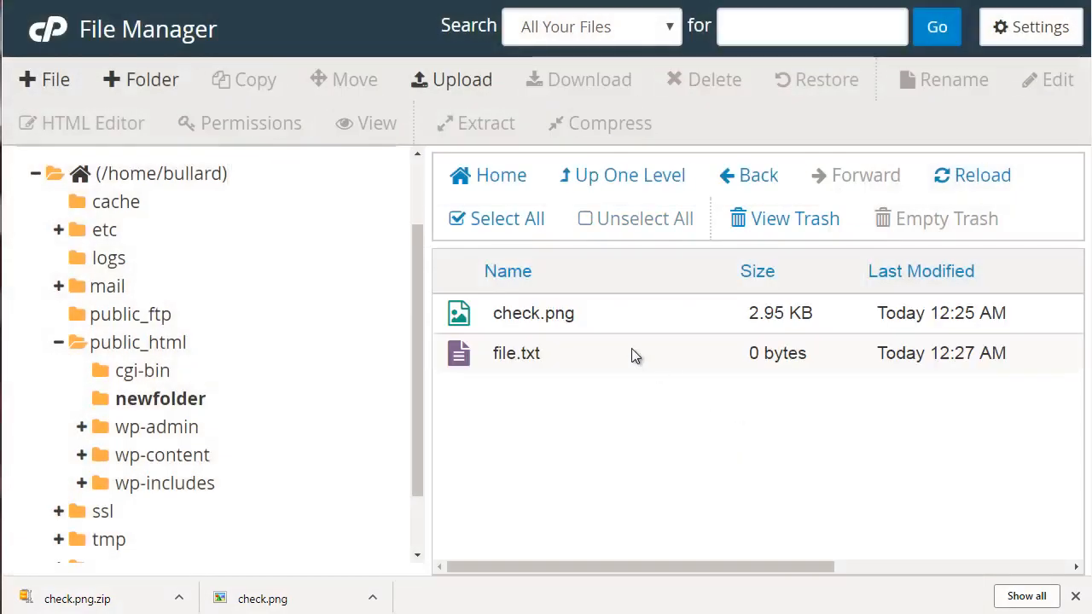
Open file.txt in the code editor, then close it without adding content.
click(634, 354)
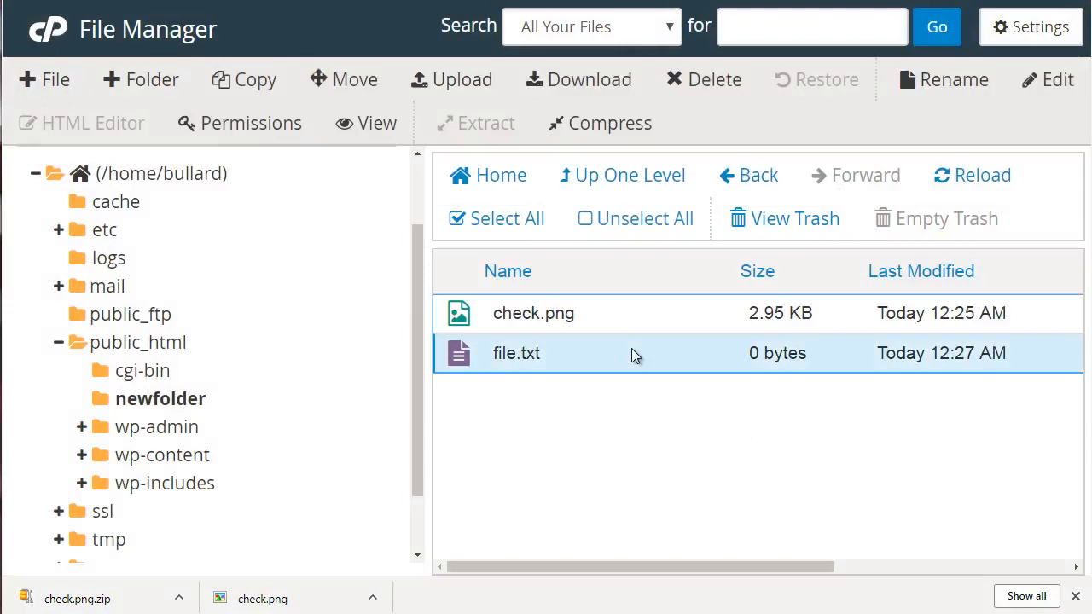
click(1062, 90)
click(774, 482)
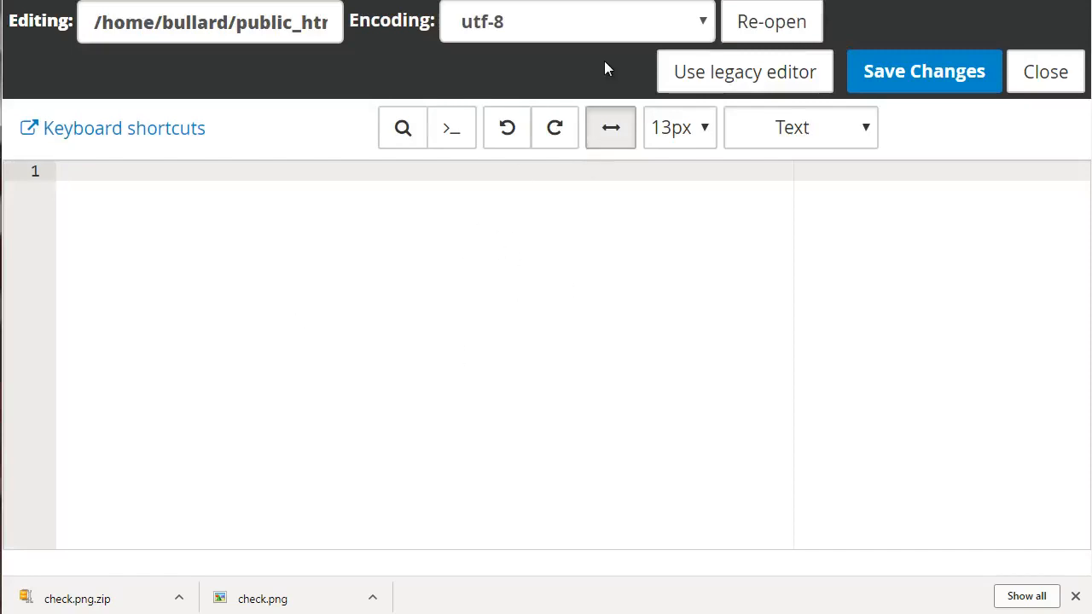
key(ctrl+w)
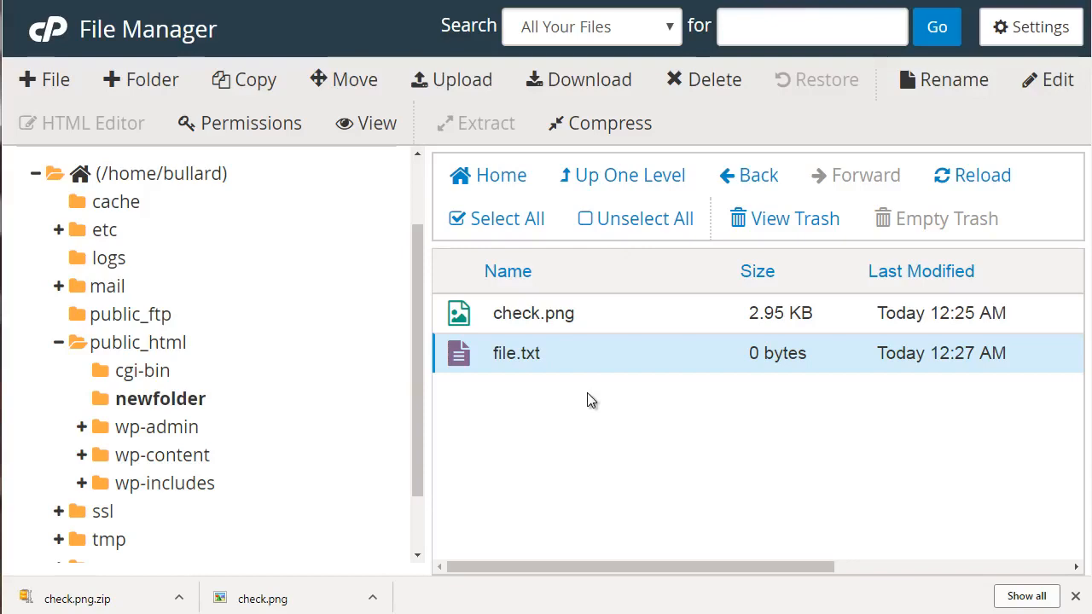
Create a new empty file named file.html in newfolder.
click(60, 83)
text(file.ht)
key(BackSpace)
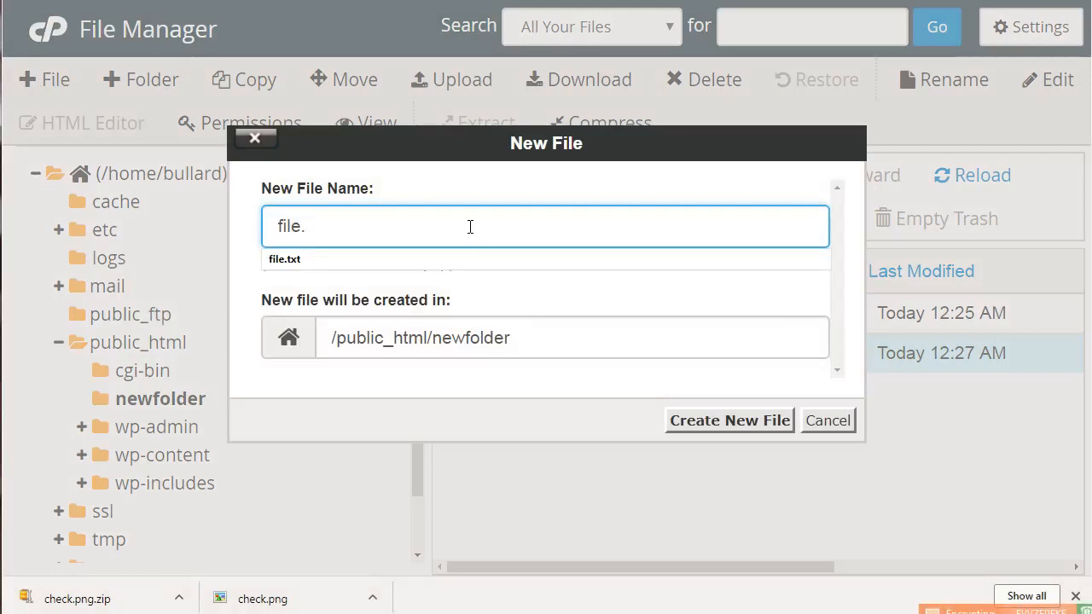
text(html)
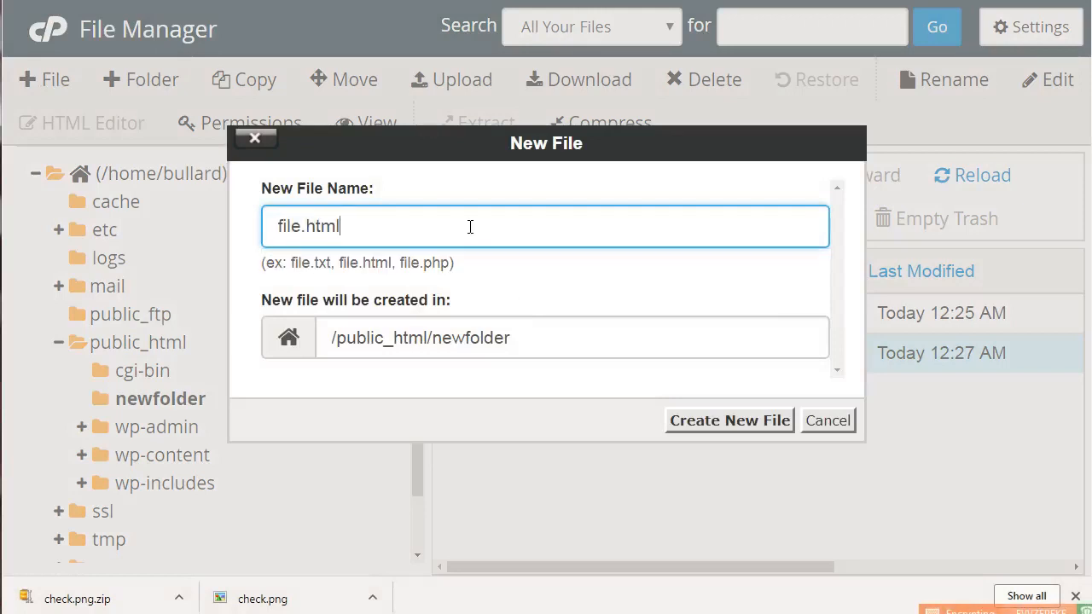
click(737, 422)
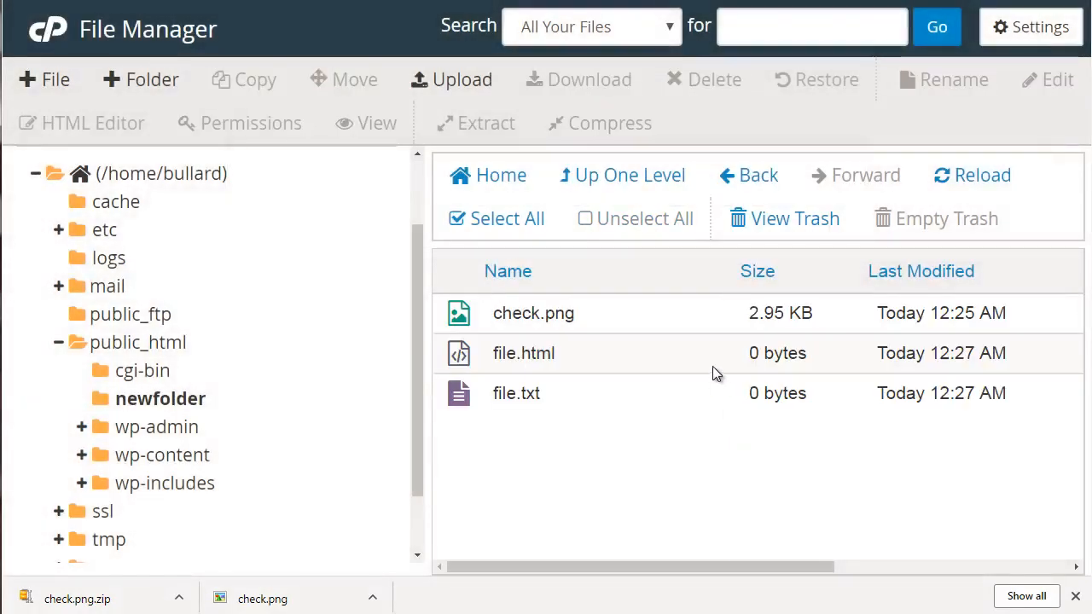
Open file.html in the HTML Editor, then close it leaving the page empty.
click(713, 367)
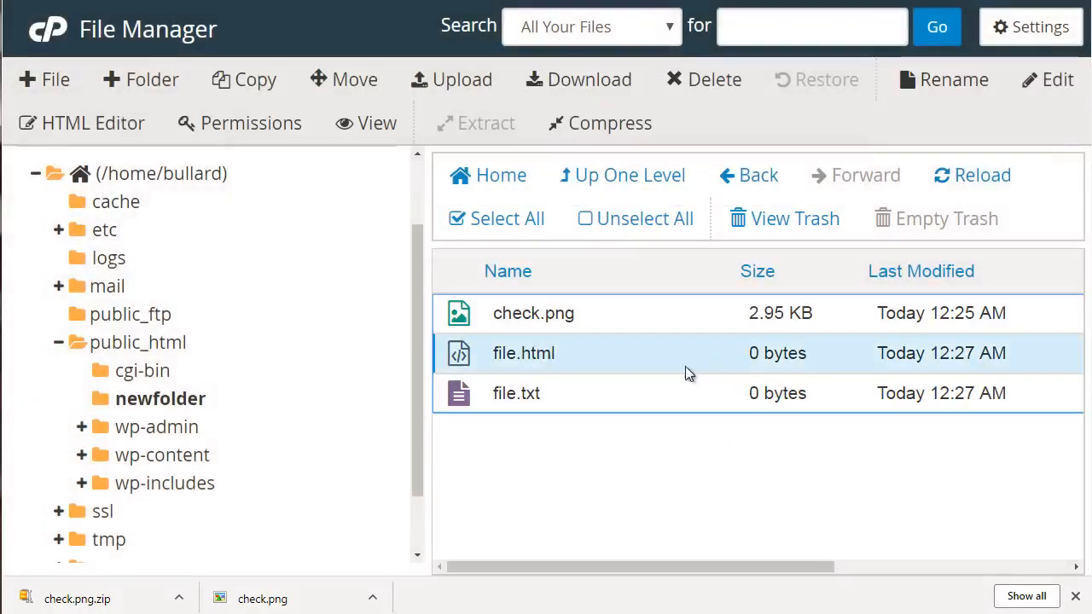
click(130, 124)
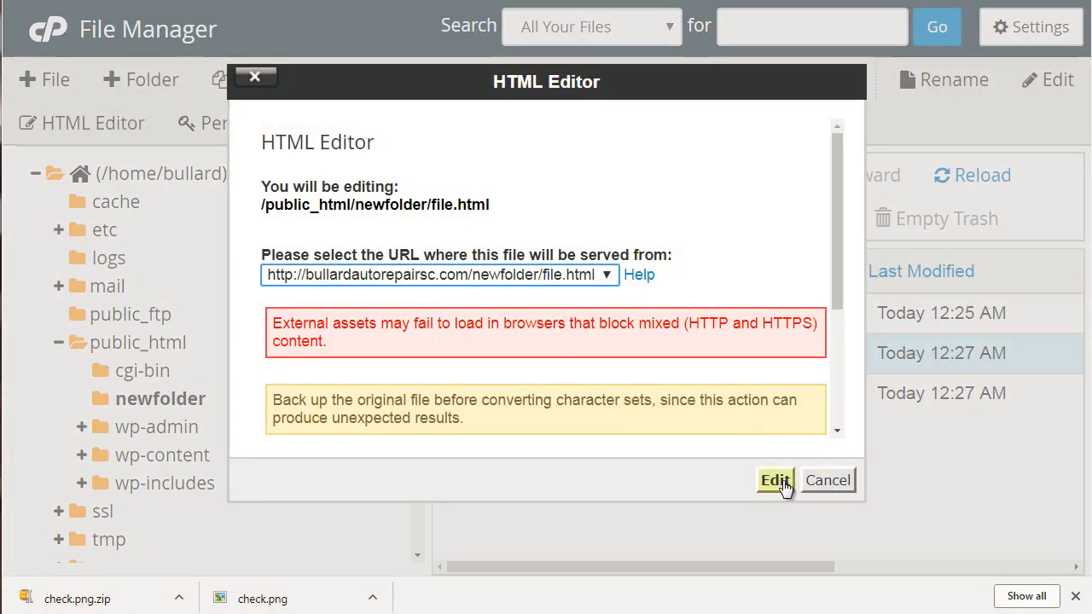
click(776, 480)
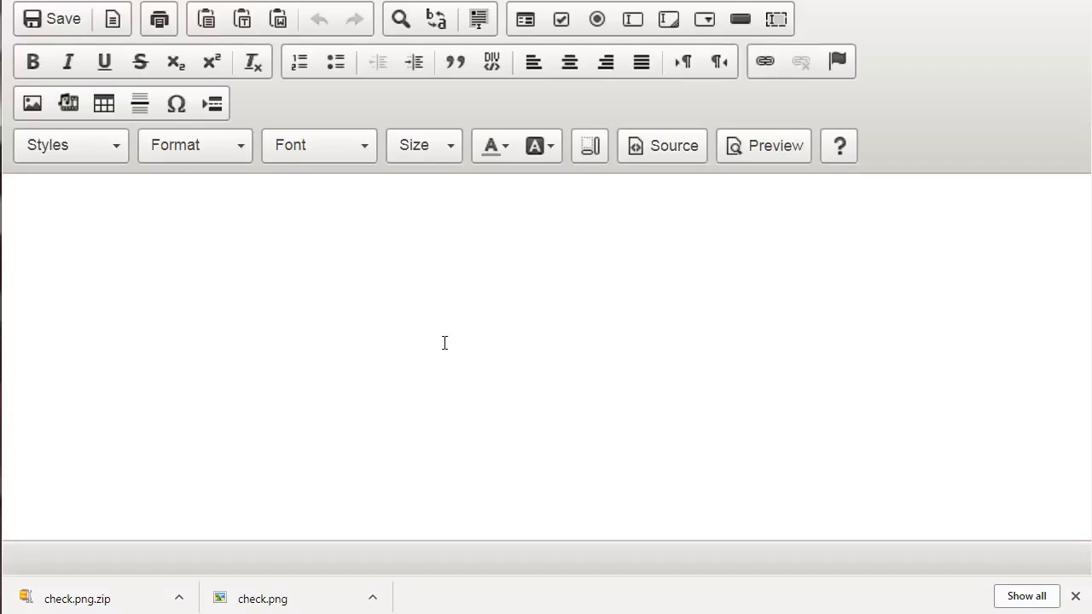
click(404, 298)
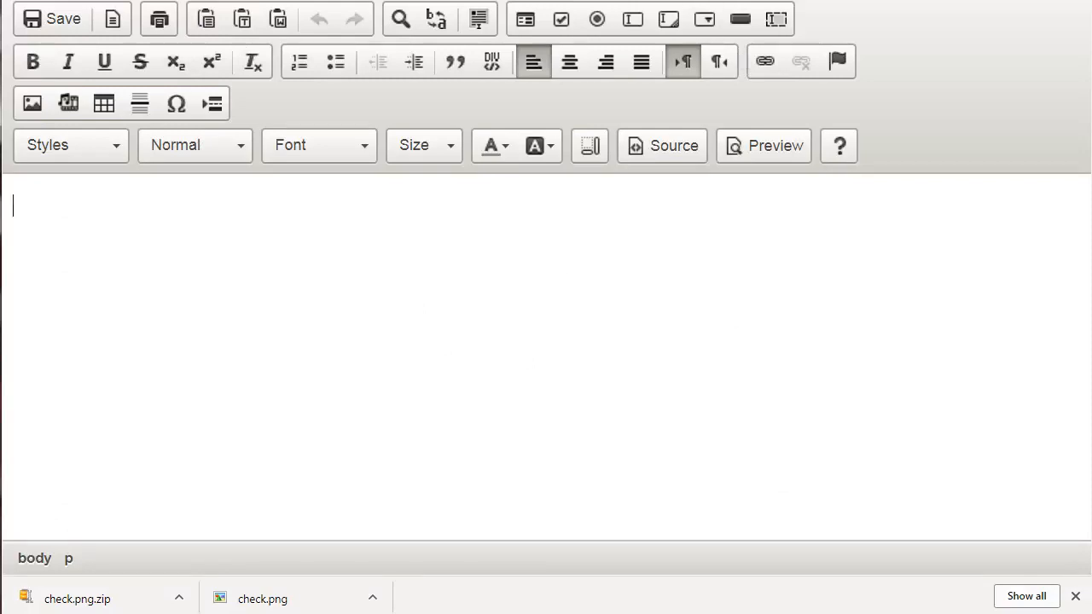
key(ctrl+w)
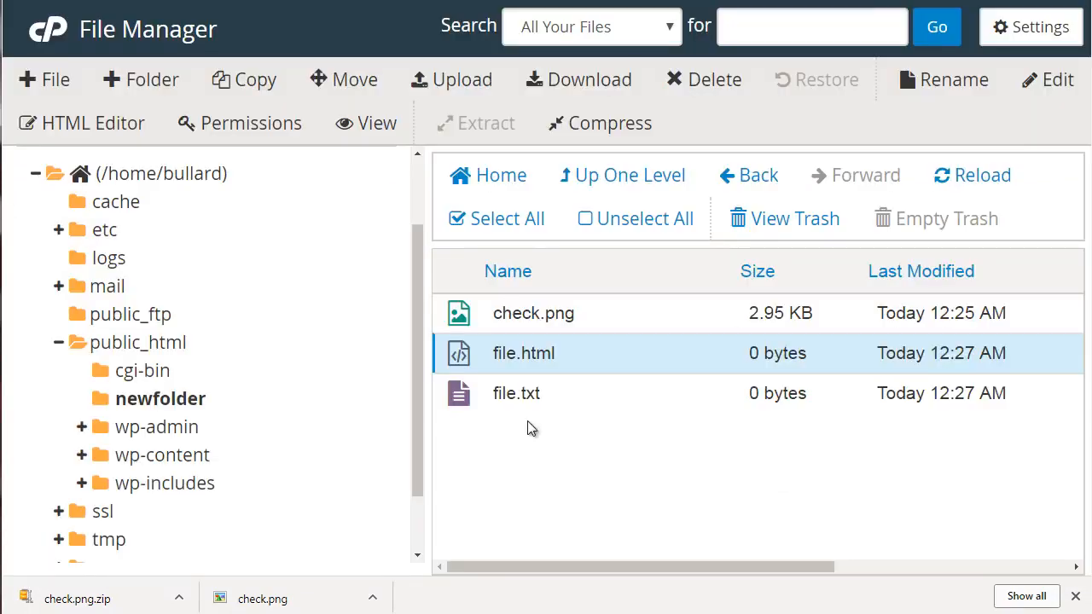
click(288, 128)
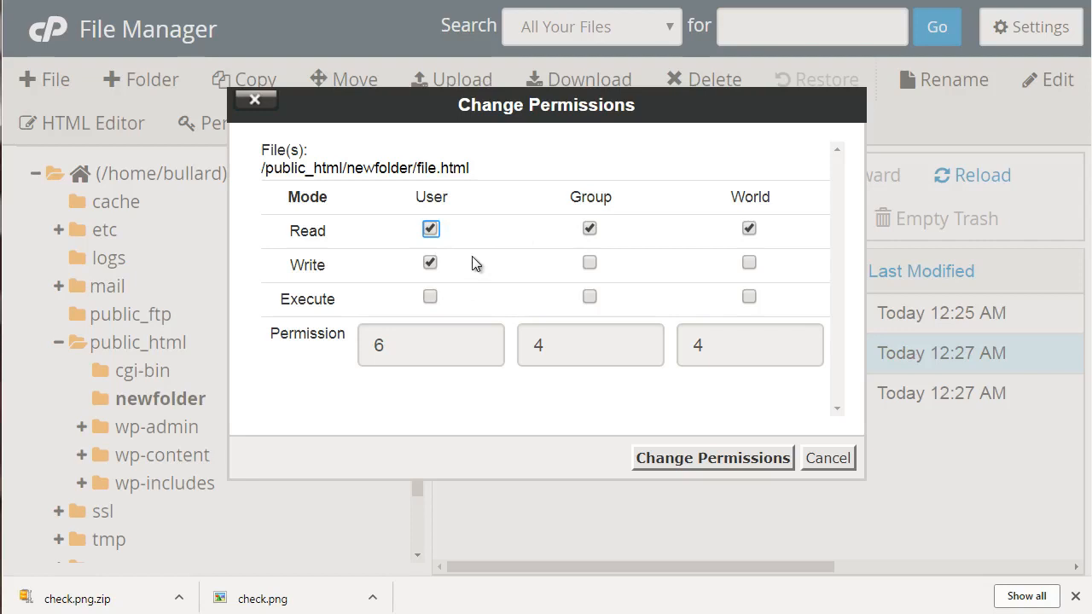
click(748, 227)
click(823, 468)
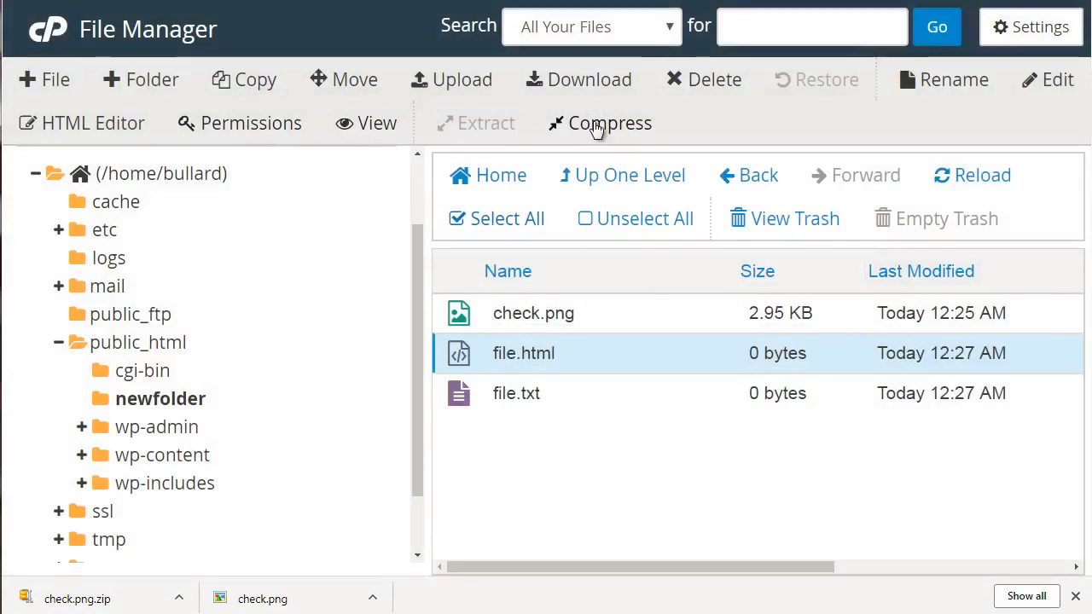